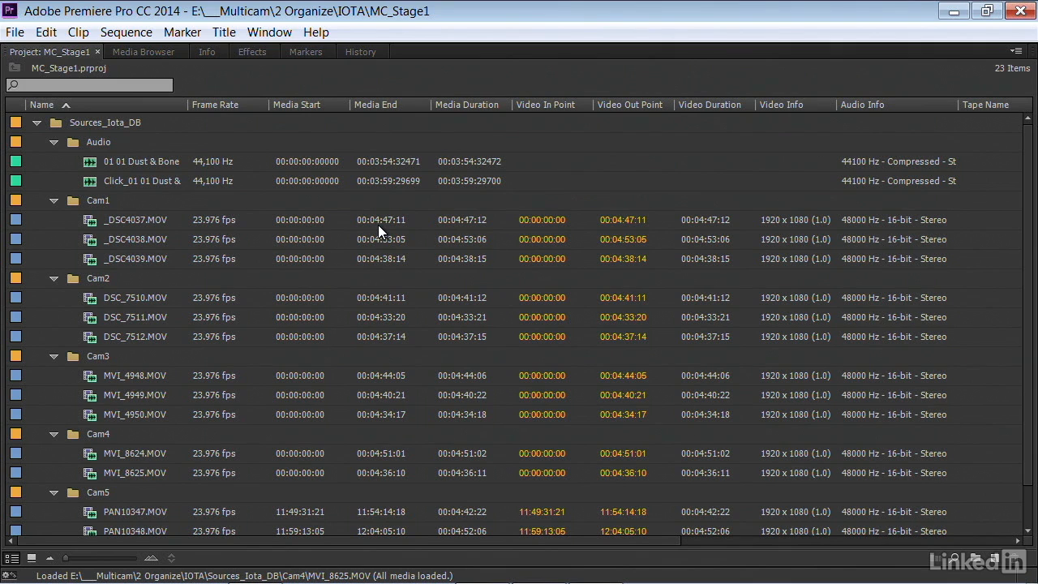
- Hide the Frame Rate column from the project list through the Metadata Display settings
{"action": "right_click", "coordinate": [229, 101]}
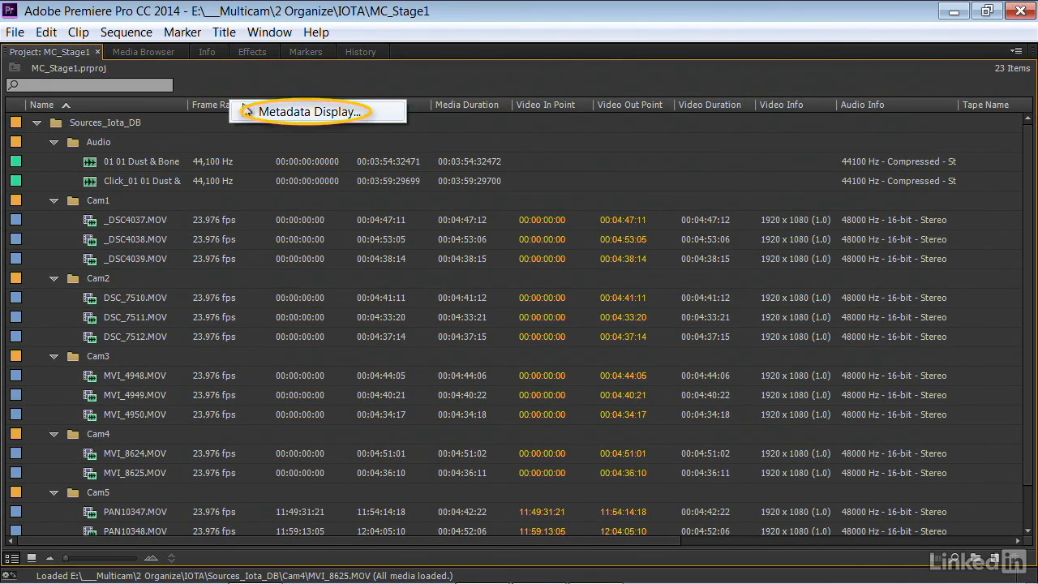
{"action": "left_click", "coordinate": [250, 111]}
{"action": "type", "text": "frame"}
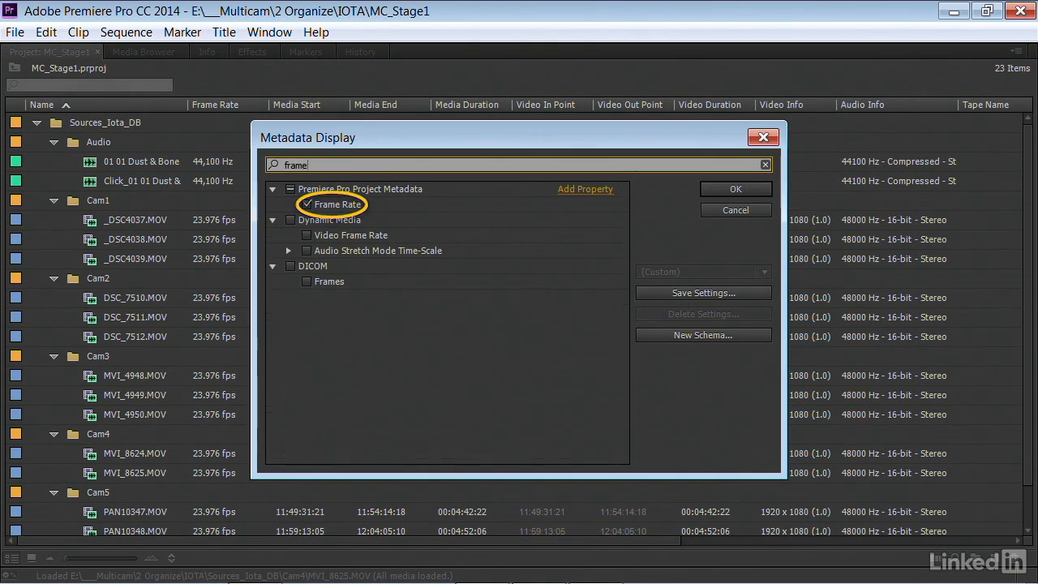
{"action": "left_click", "coordinate": [307, 204]}
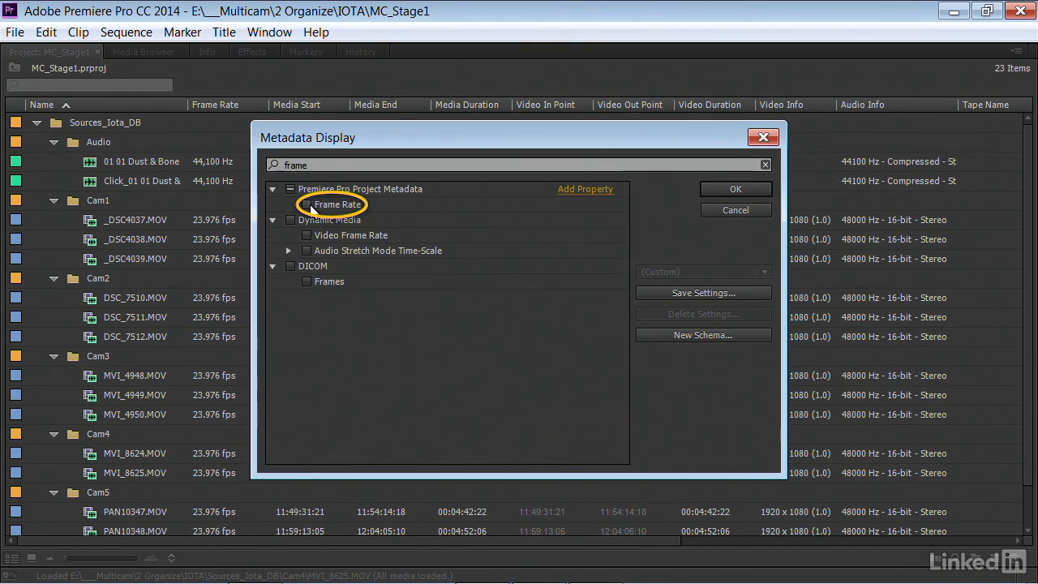
{"action": "left_click", "coordinate": [733, 189]}
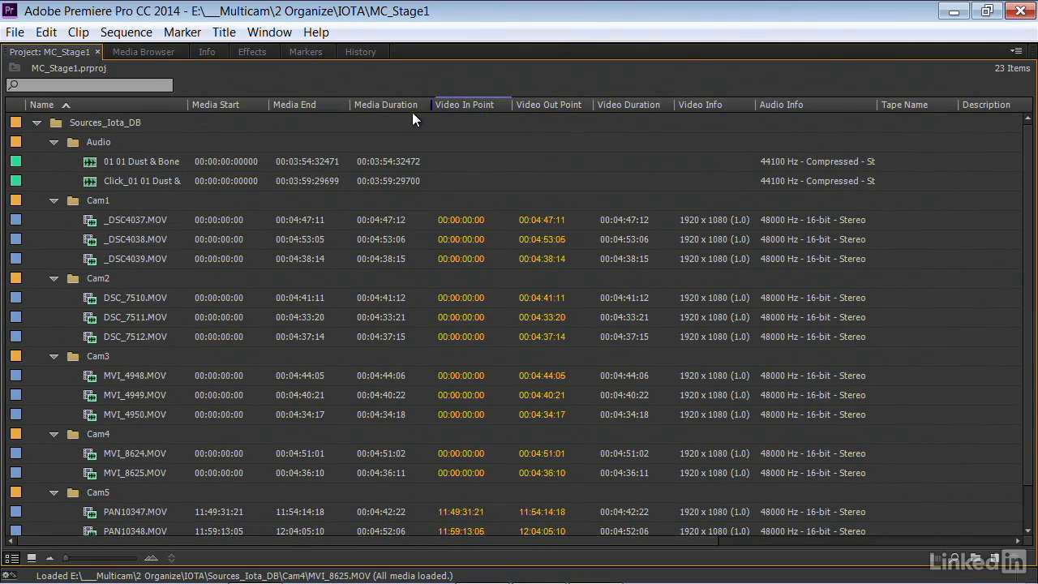
- Reorder the project columns: Video In Point before Media Start, and Description followed by Tape Name after Media Start
{"action": "left_click_drag", "start_coordinate": [350, 107], "coordinate": [212, 105]}
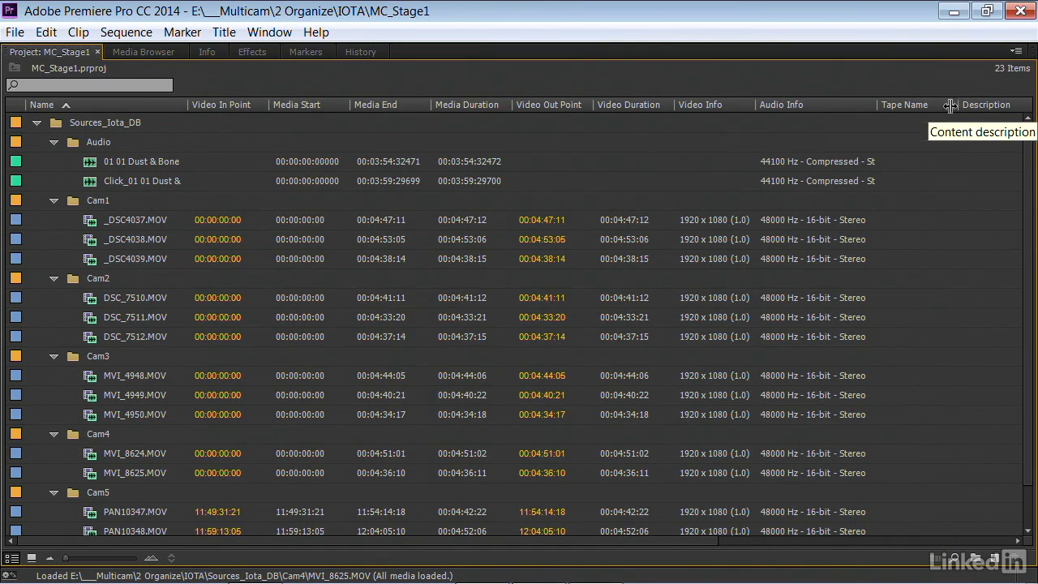
{"action": "left_click_drag", "start_coordinate": [915, 107], "coordinate": [371, 140]}
{"action": "mouse_move", "coordinate": [980, 107]}
{"action": "left_mouse_down"}
{"action": "mouse_move", "coordinate": [532, 117]}
{"action": "mouse_move", "coordinate": [385, 99]}
{"action": "left_mouse_up"}
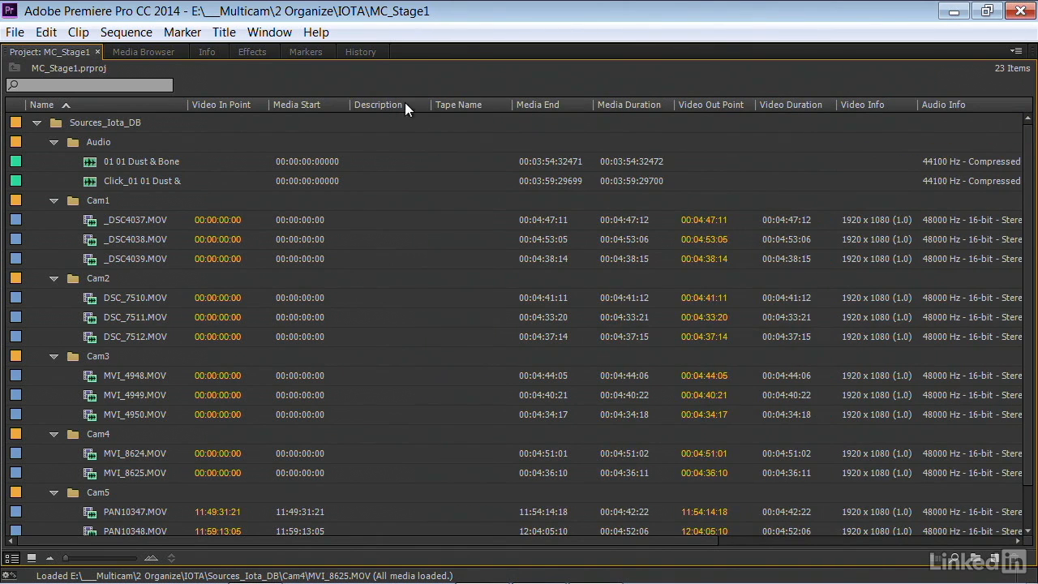
- Restore the frame size and check the slates of Cam1's _DSC4037.MOV, _DSC4038.MOV and _DSC4039.MOV for take numbers
{"action": "left_click", "coordinate": [365, 221]}
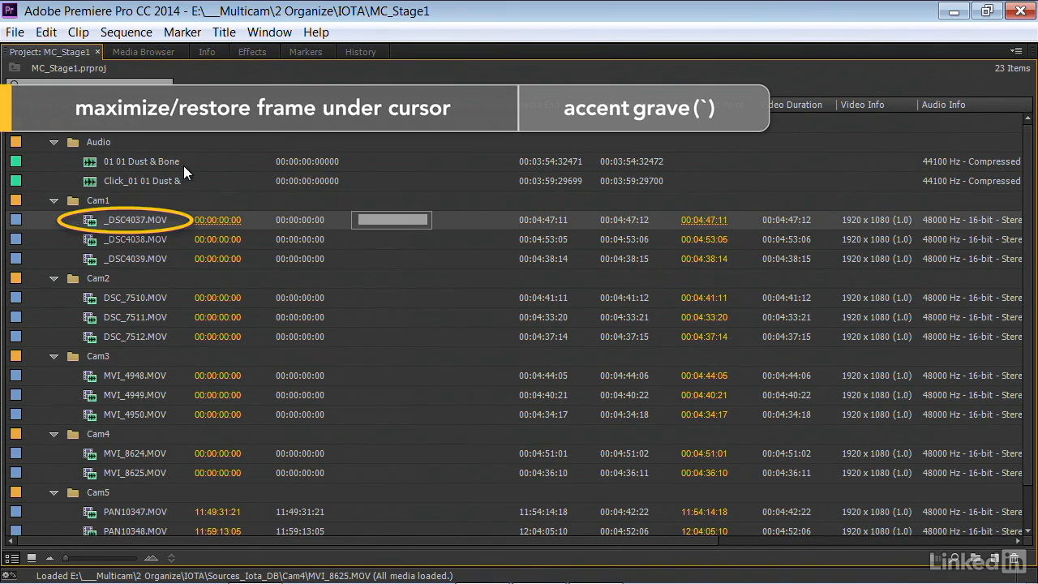
{"action": "key", "text": "grave"}
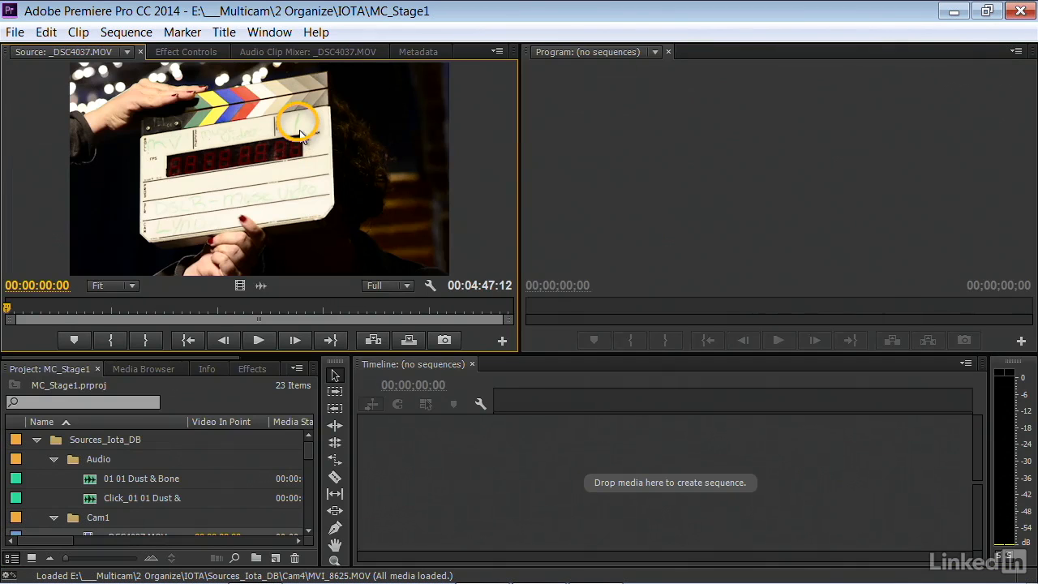
{"action": "scroll", "coordinate": [174, 483], "scroll_direction": "down", "scroll_amount": 3}
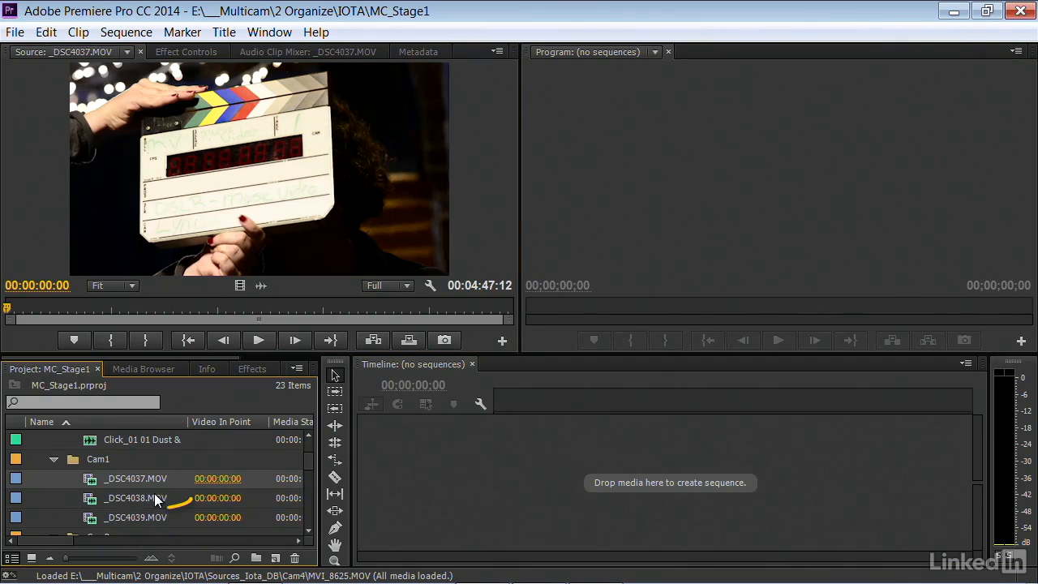
{"action": "double_click", "coordinate": [92, 498]}
{"action": "key", "text": "space"}
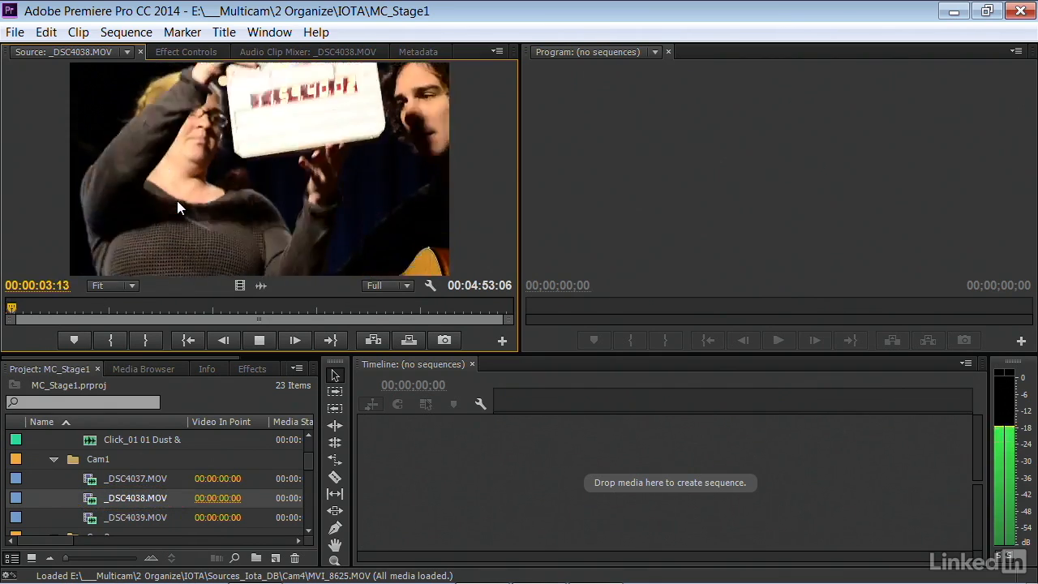
{"action": "key", "text": "space"}
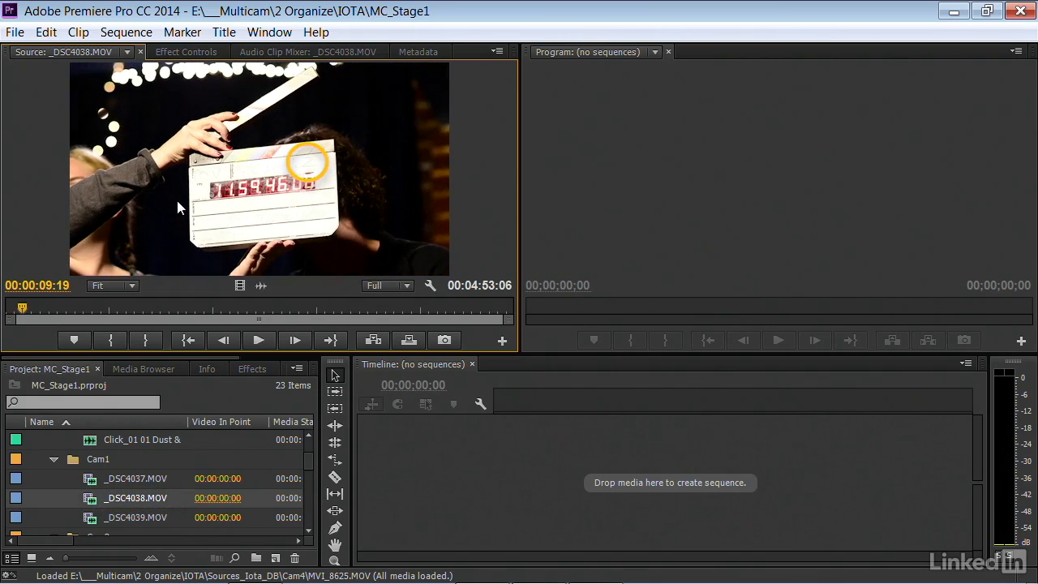
{"action": "double_click", "coordinate": [135, 517]}
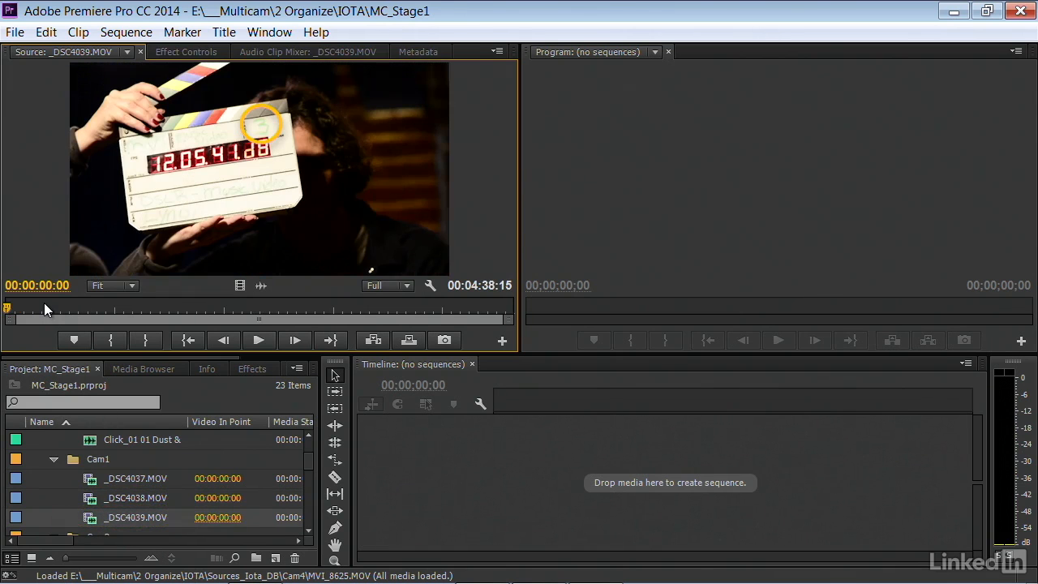
- Maximize the project frame and describe the Cam1 clips _DSC4037, _DSC4038 and _DSC4039 as Take 1, Take 2 and Take 3
{"action": "key", "text": "grave"}
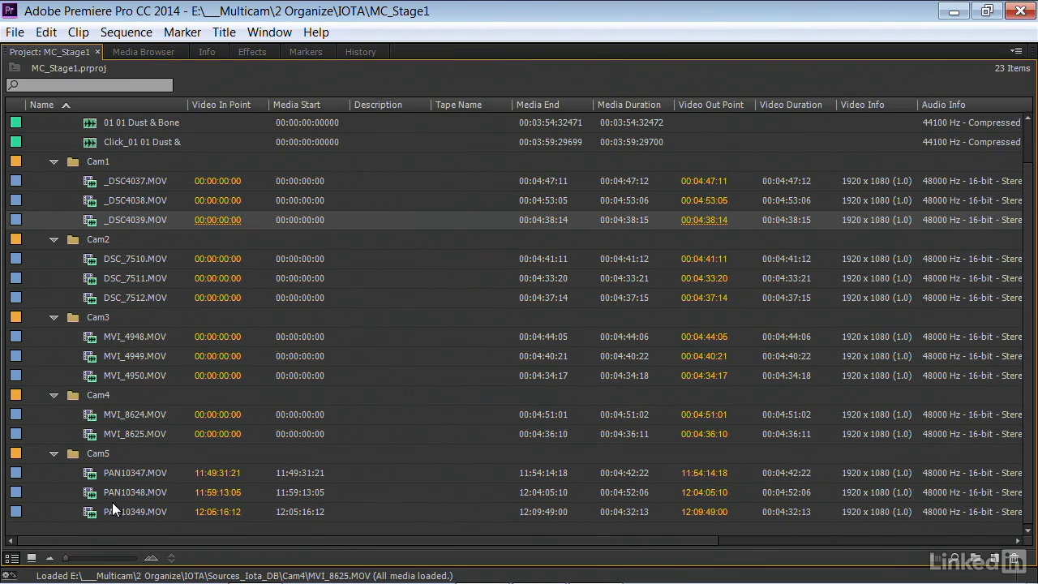
{"action": "left_click", "coordinate": [365, 182]}
{"action": "type", "text": "Take 1"}
{"action": "key", "text": "Return"}
{"action": "type", "text": "Take 2"}
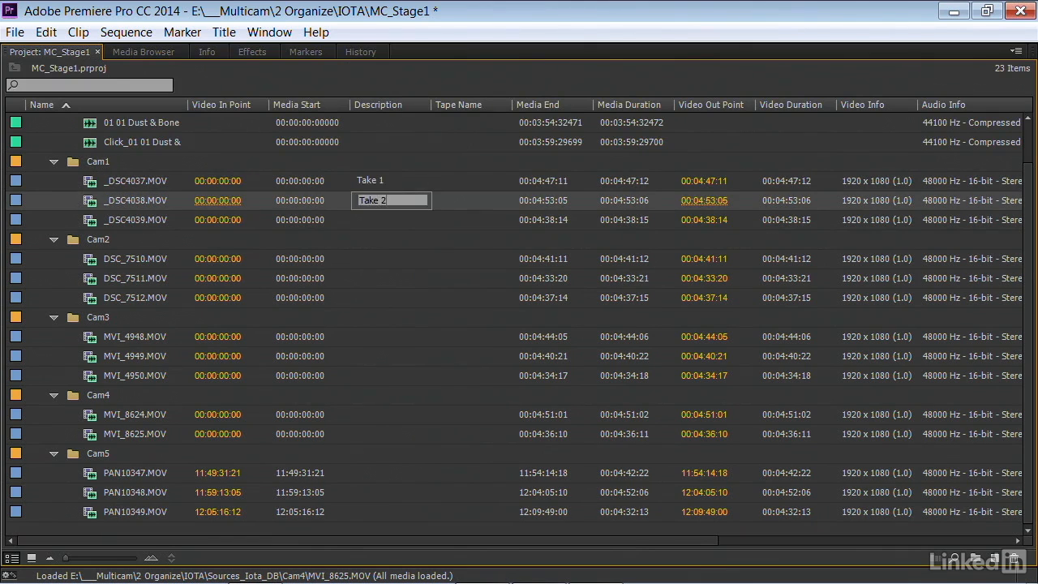
{"action": "key", "text": "Return"}
{"action": "type", "text": "Take 3"}
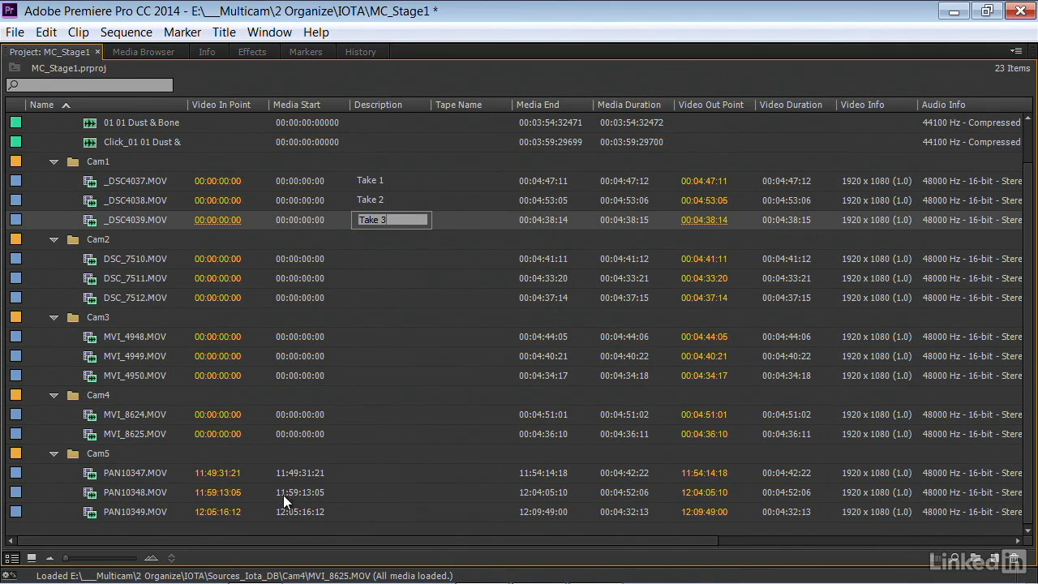
{"action": "left_click", "coordinate": [378, 258]}
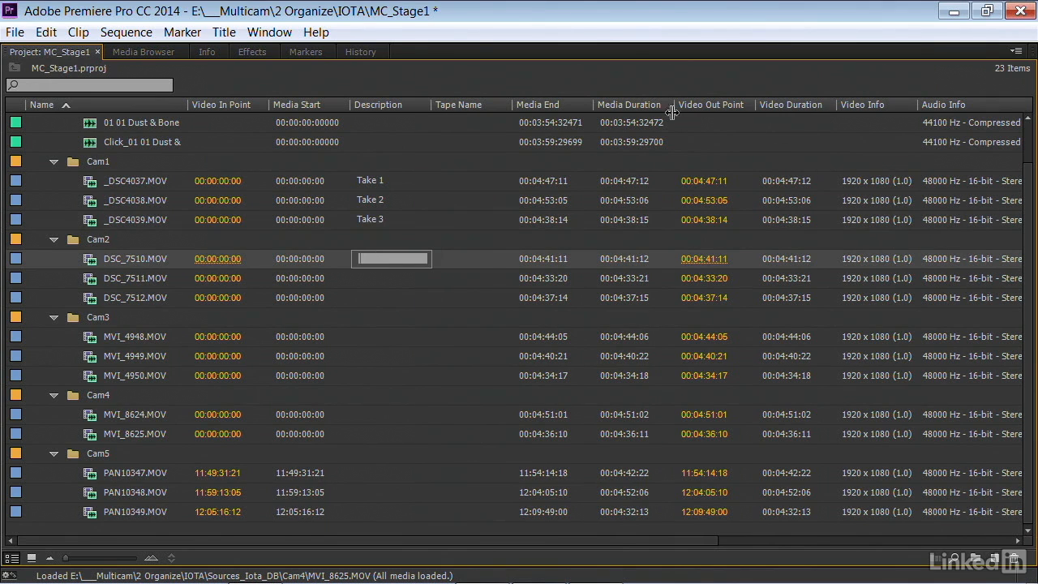
{"action": "key", "text": "Escape"}
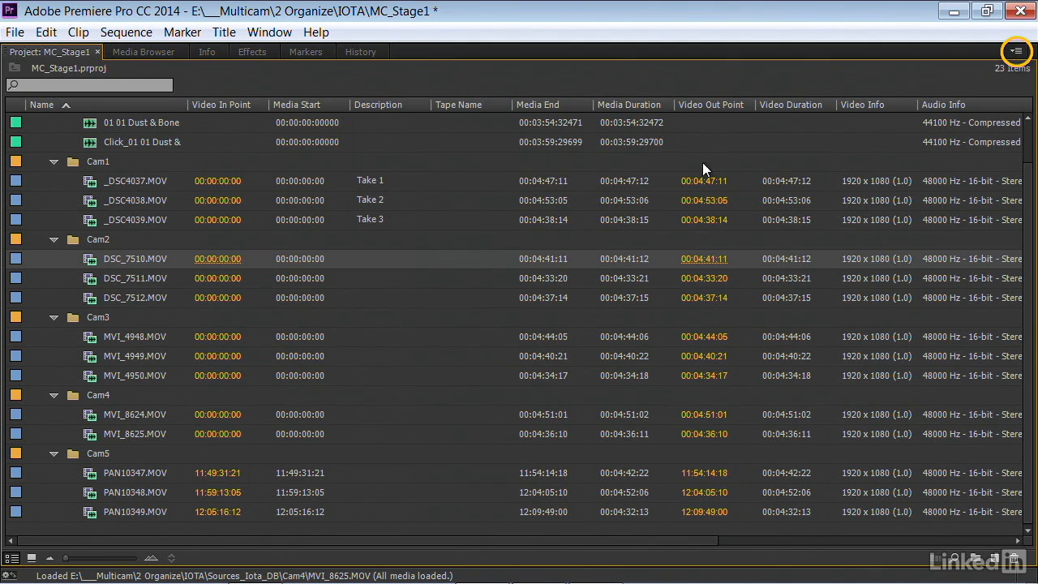
- Add the Basic Creation Date column through Metadata Display and place it just before Video Duration
{"action": "left_click", "coordinate": [1016, 52]}
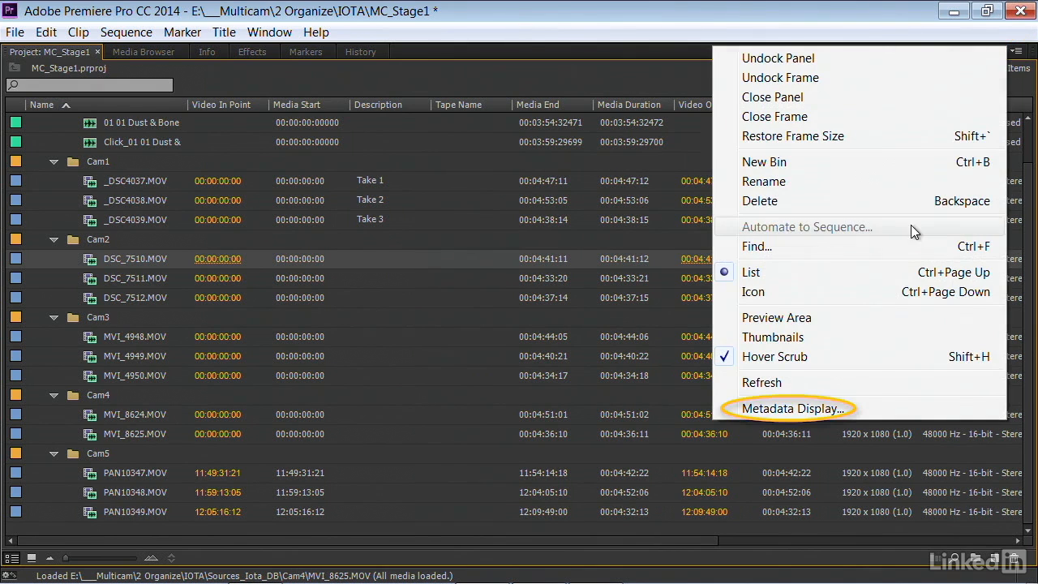
{"action": "left_click", "coordinate": [845, 408]}
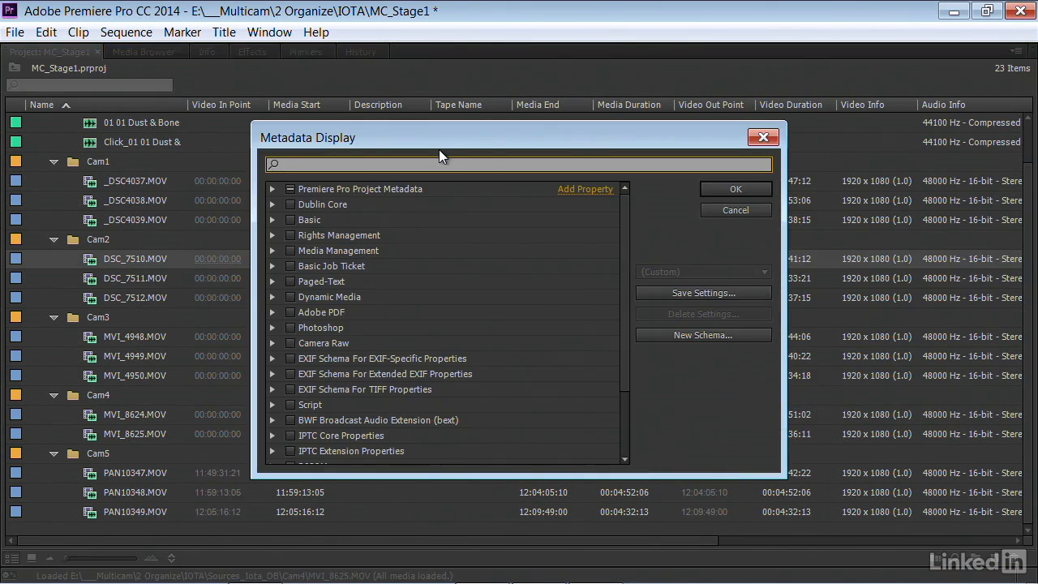
{"action": "type", "text": "cre"}
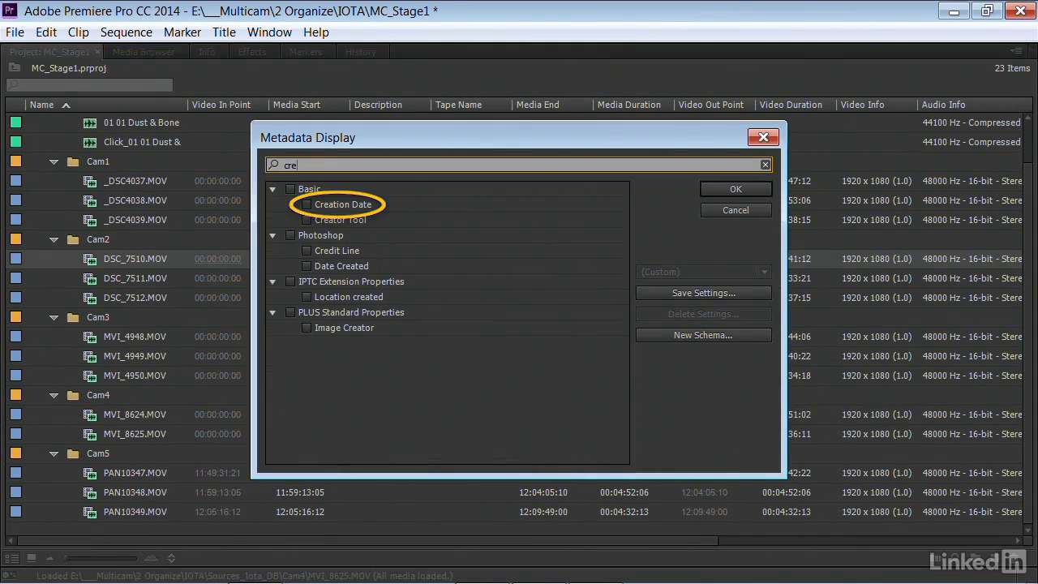
{"action": "left_click", "coordinate": [306, 205]}
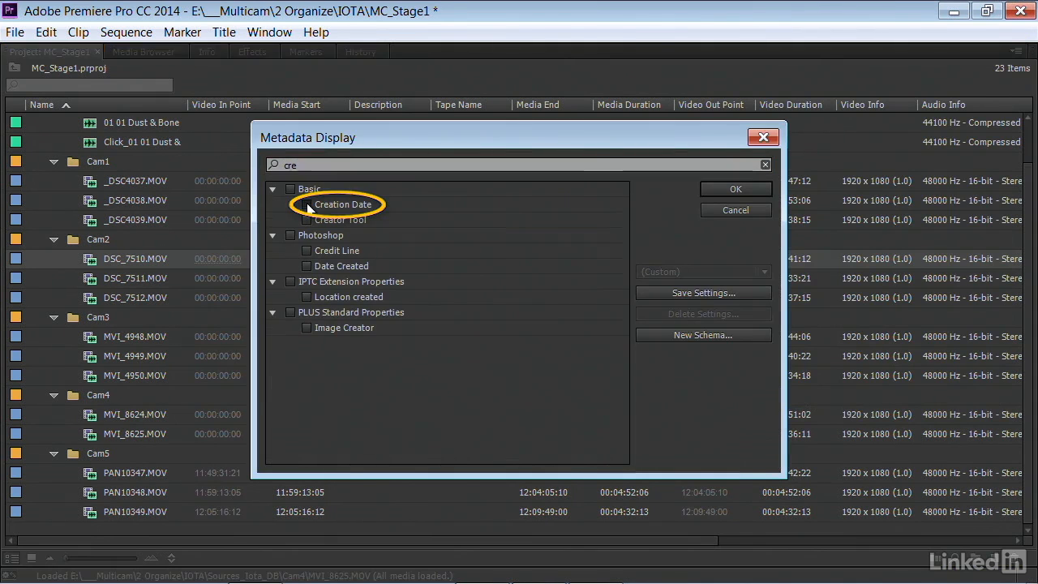
{"action": "left_click", "coordinate": [756, 188]}
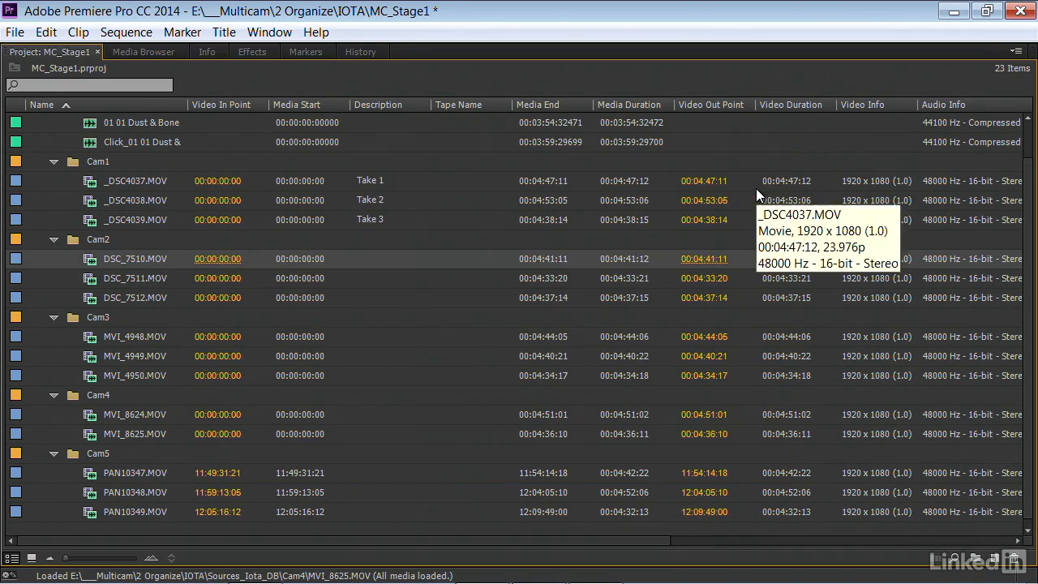
{"action": "scroll", "coordinate": [943, 298], "scroll_direction": "right", "scroll_amount": 5}
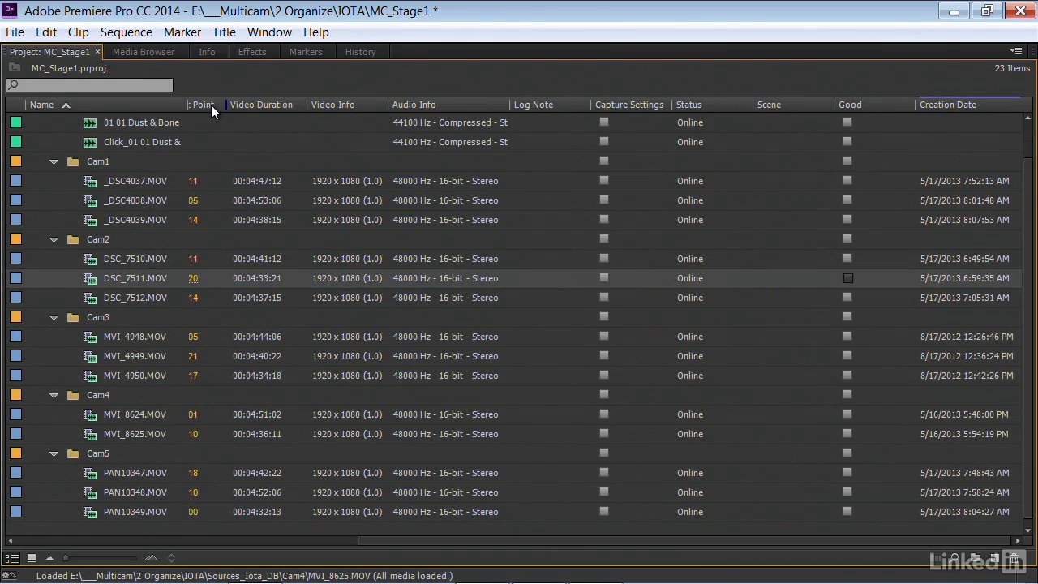
{"action": "left_click_drag", "start_coordinate": [211, 104], "coordinate": [211, 105]}
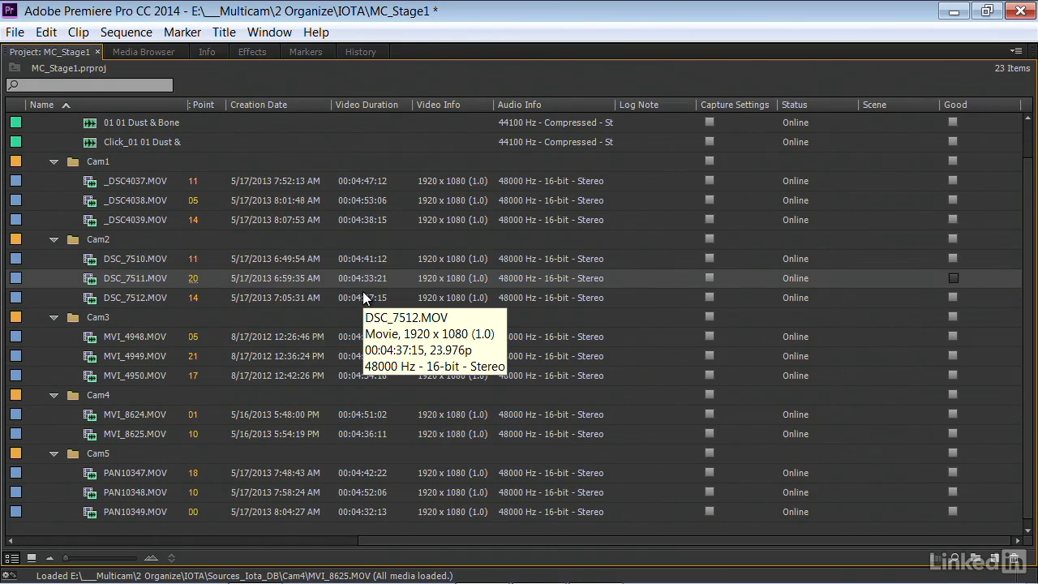
- Collapse the Cam2 bin, leaving the Cam1 bin expanded
{"action": "key", "text": "Left"}
{"action": "key", "text": "Left"}
{"action": "key", "text": "Left"}
{"action": "key", "text": "Left"}
{"action": "key", "text": "Left"}
{"action": "key", "text": "Left"}
{"action": "key", "text": "Left"}
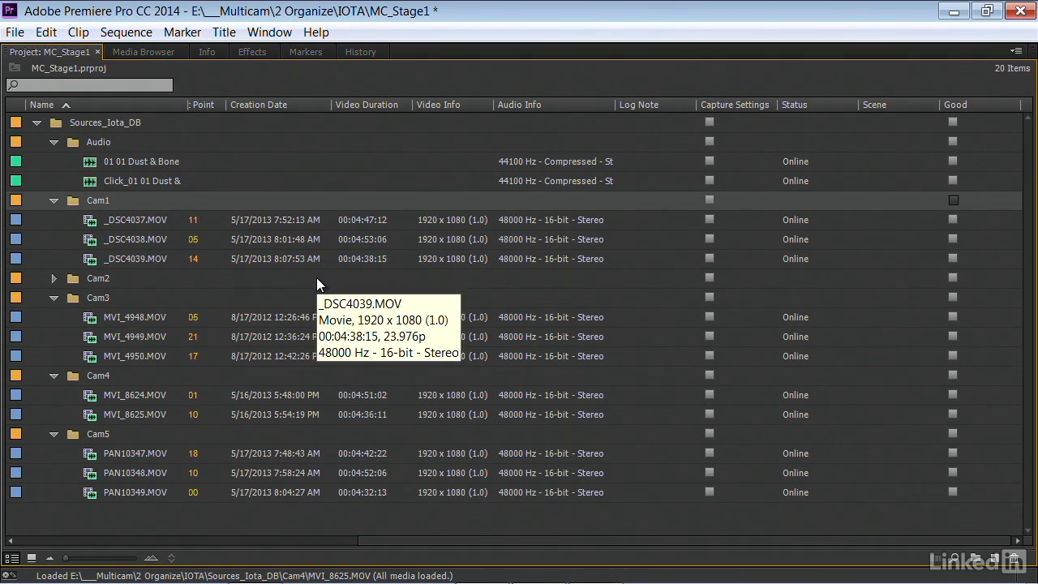
{"action": "key", "text": "Left"}
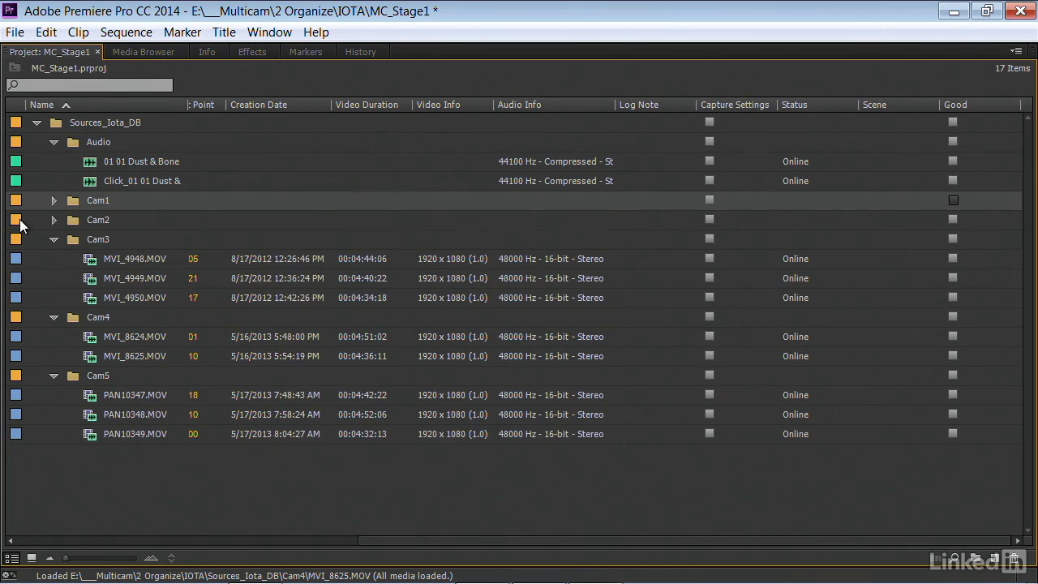
{"action": "left_click", "coordinate": [52, 215]}
{"action": "left_click", "coordinate": [54, 201]}
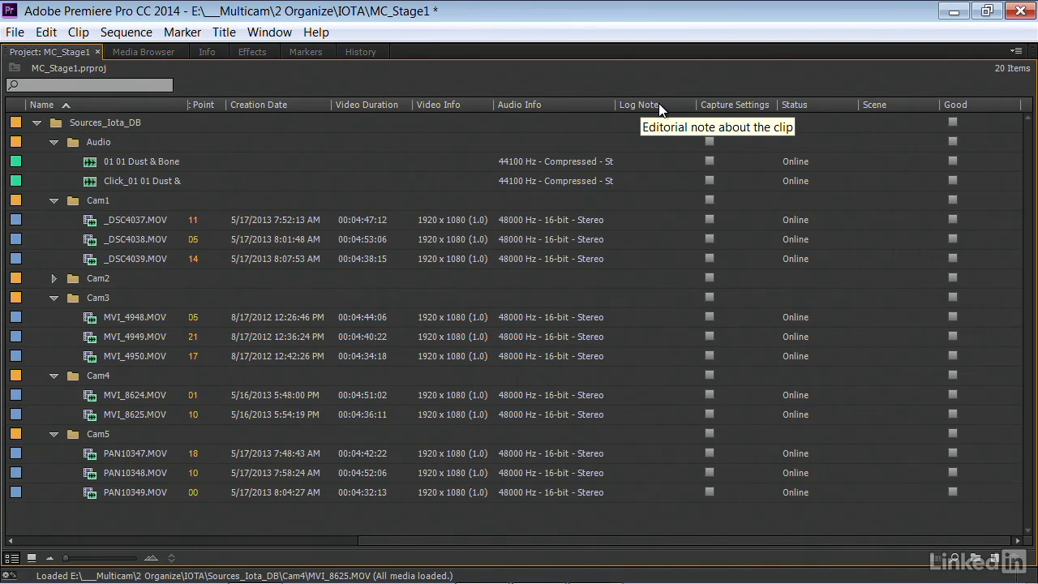
- Move the Log Note column directly after Video Duration and the Creation Date column directly after Description
{"action": "left_click_drag", "start_coordinate": [660, 108], "coordinate": [440, 104]}
{"action": "left_click_drag", "start_coordinate": [414, 537], "coordinate": [4, 556]}
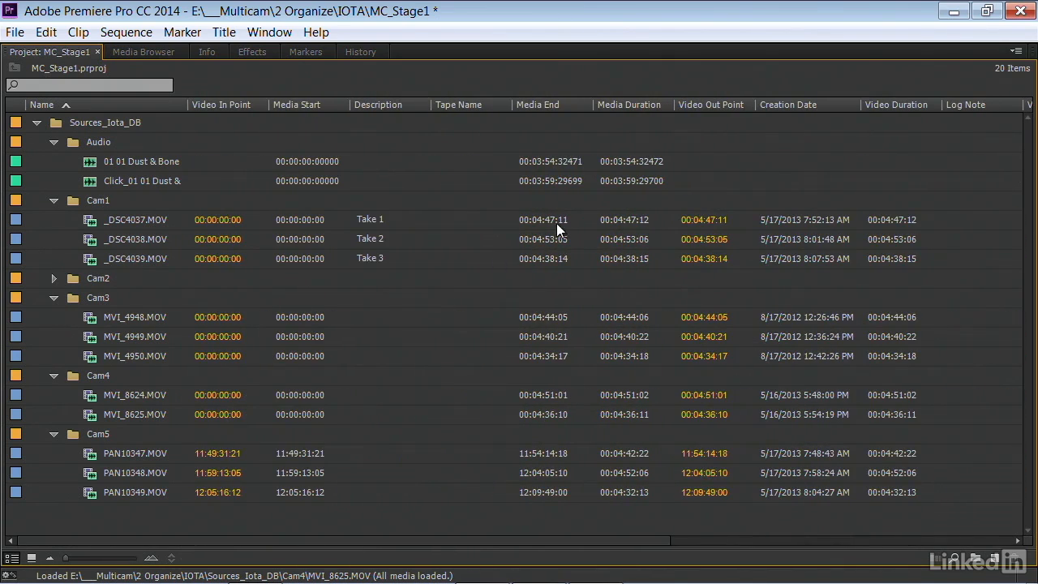
{"action": "mouse_move", "coordinate": [808, 97]}
{"action": "left_mouse_down"}
{"action": "mouse_move", "coordinate": [686, 71]}
{"action": "mouse_move", "coordinate": [450, 109]}
{"action": "left_mouse_up"}
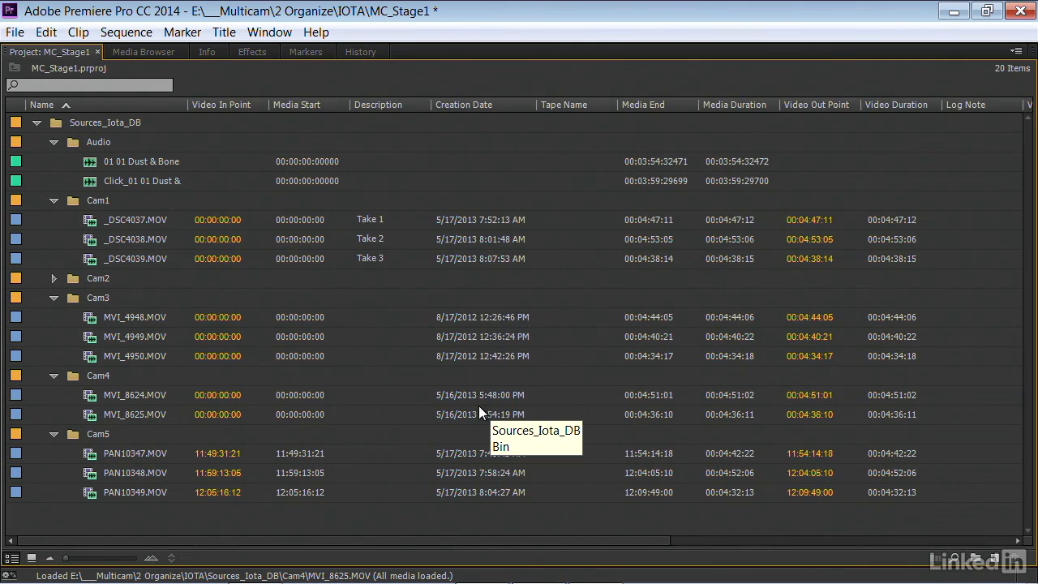
- Describe the Cam3 clips MVI_4948, MVI_4949 and MVI_4950 as Take 1, Take 2 and Take 3
{"action": "left_click", "coordinate": [383, 317]}
{"action": "type", "text": "Take 1"}
{"action": "key", "text": "Return"}
{"action": "type", "text": "Take 2"}
{"action": "key", "text": "Return"}
{"action": "type", "text": "Take 3"}
- Describe the Cam5 clips PAN10347, PAN10348 and PAN10349 as Take 1, Take 2 and Take 3
{"action": "left_click", "coordinate": [375, 452]}
{"action": "type", "text": "Take 1"}
{"action": "key", "text": "Return"}
{"action": "type", "text": "Take 2"}
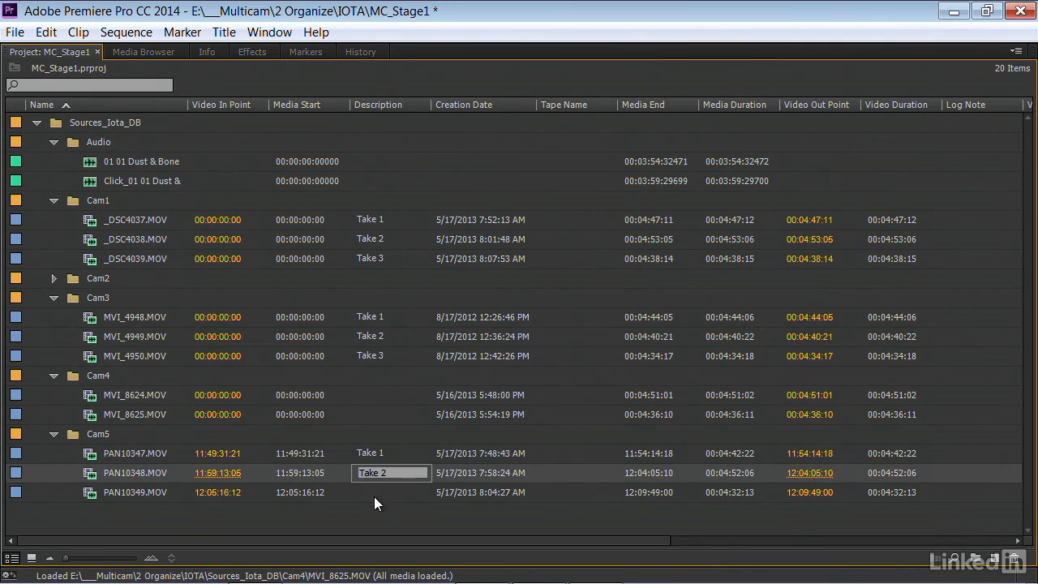
{"action": "key", "text": "Return"}
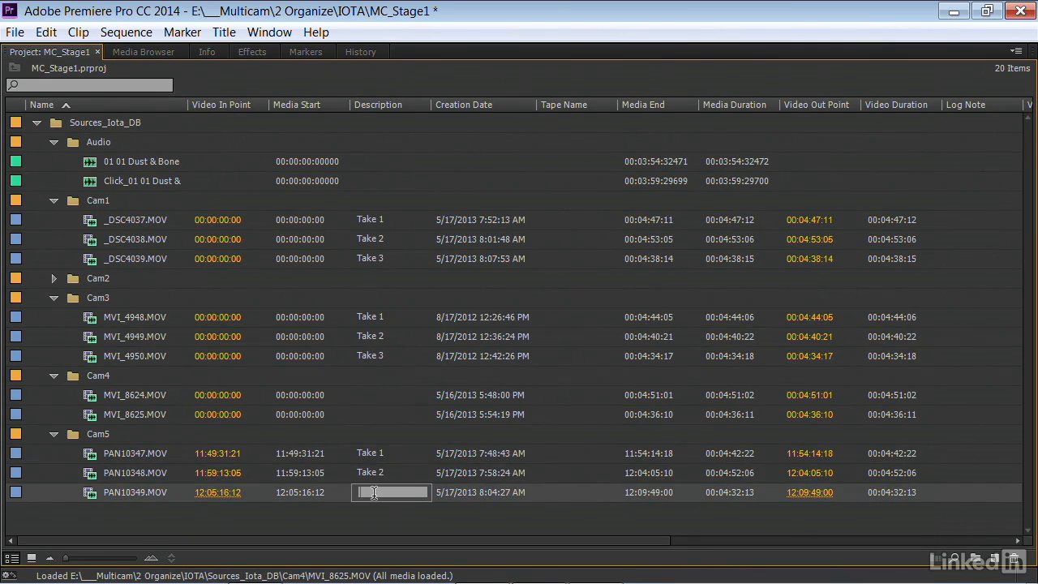
{"action": "type", "text": "Take 3"}
{"action": "left_click", "coordinate": [358, 509]}
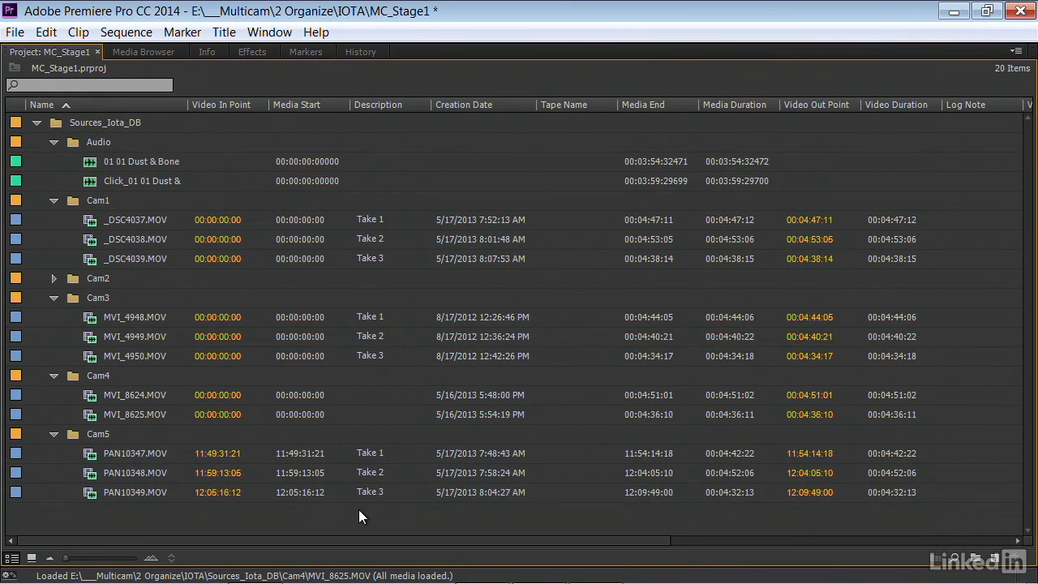
- Open the Cam4 clip MVI_8624.MOV in the source monitor at 100% zoom and examine the slate for its take number
{"action": "double_click", "coordinate": [95, 396]}
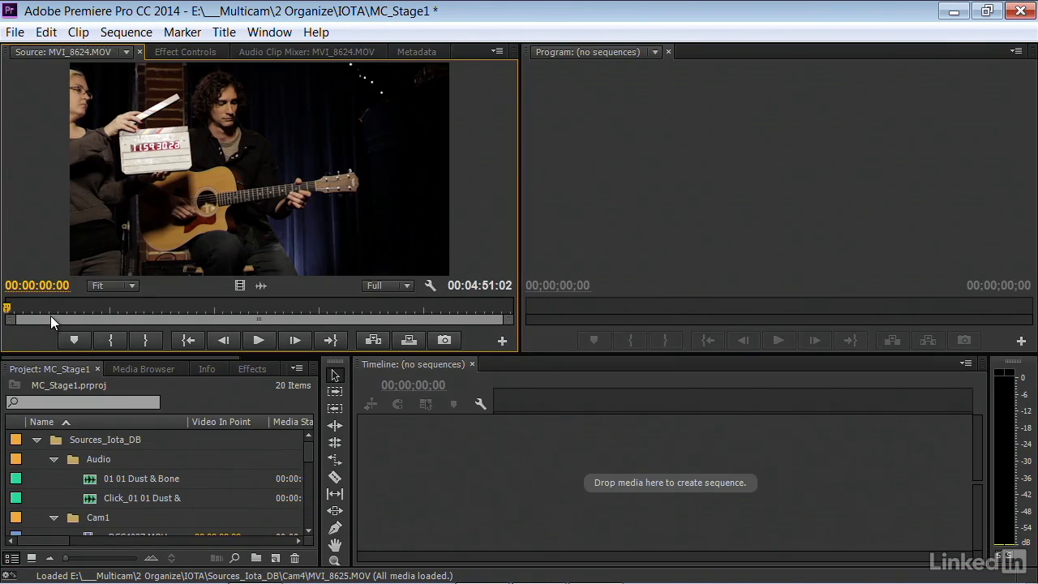
{"action": "left_click", "coordinate": [134, 285]}
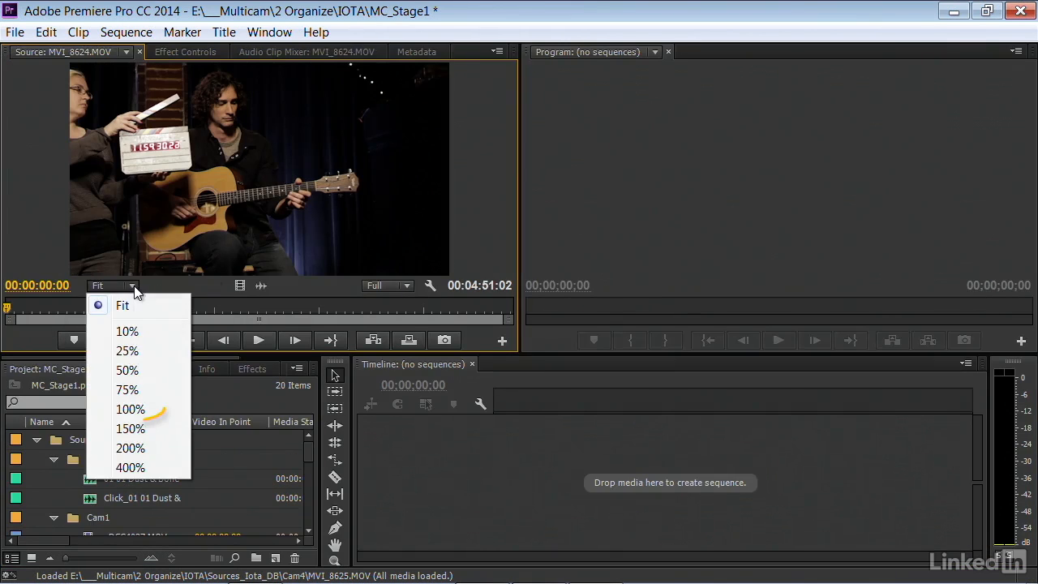
{"action": "left_click", "coordinate": [132, 406]}
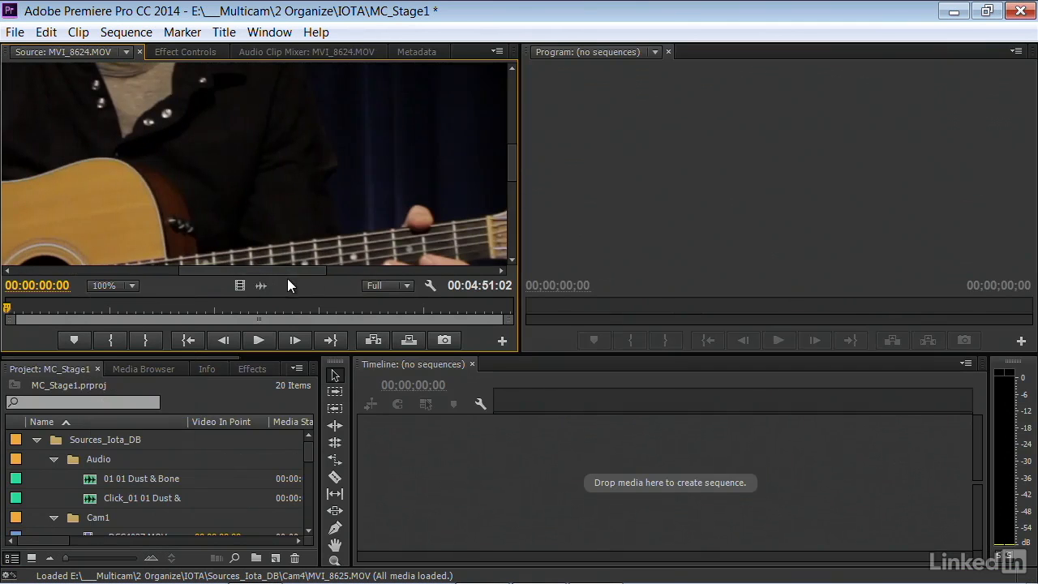
{"action": "left_click_drag", "start_coordinate": [248, 270], "coordinate": [156, 269]}
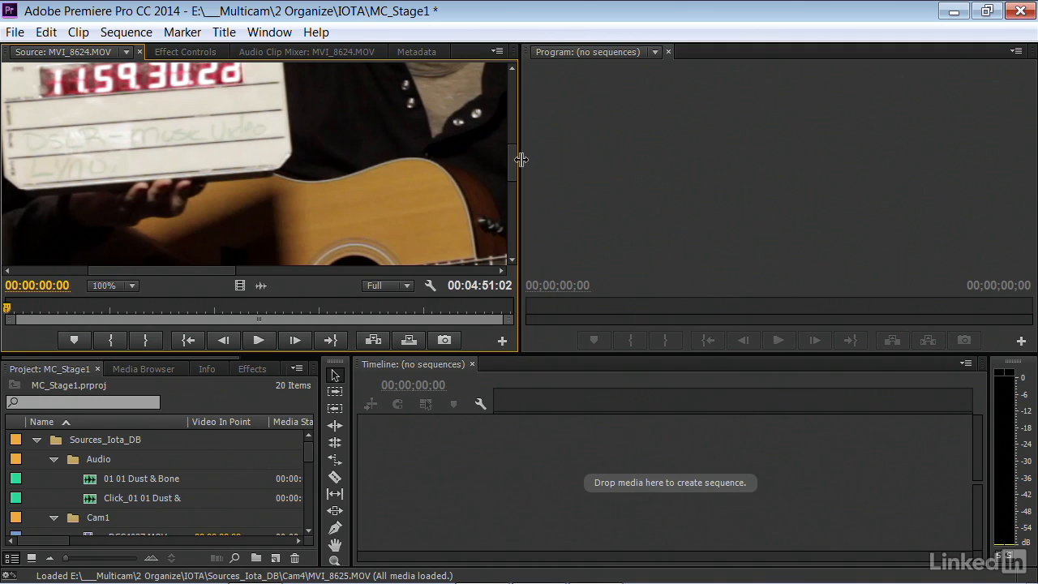
{"action": "left_click_drag", "start_coordinate": [515, 161], "coordinate": [508, 135]}
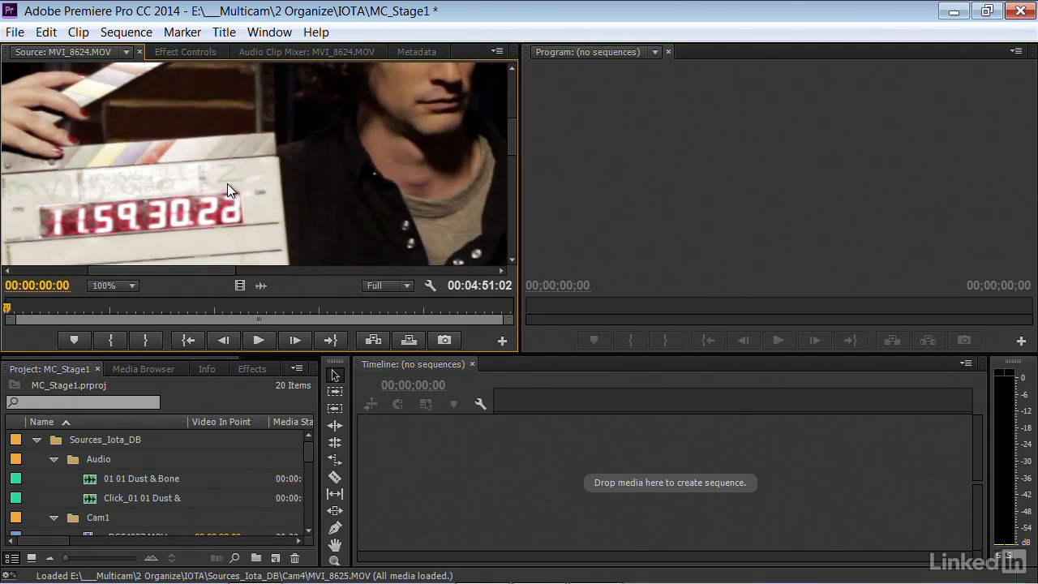
- Describe the Cam4 clips MVI_8624 and MVI_8625 as Take 2 and Take 3 in the maximized project list
{"action": "left_click", "coordinate": [191, 502]}
{"action": "key", "text": "grave"}
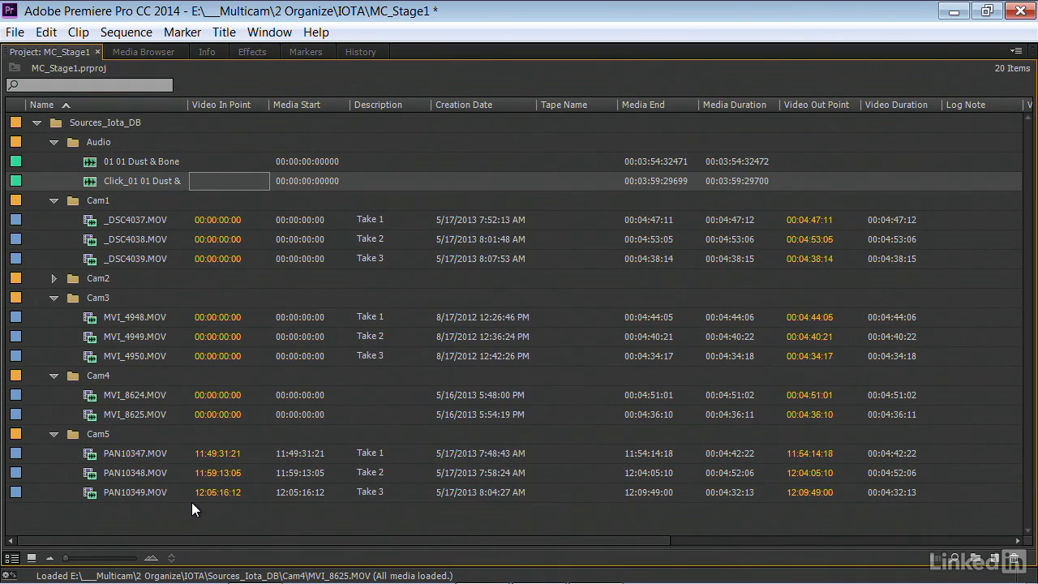
{"action": "left_click", "coordinate": [373, 394]}
{"action": "type", "text": "Take 2"}
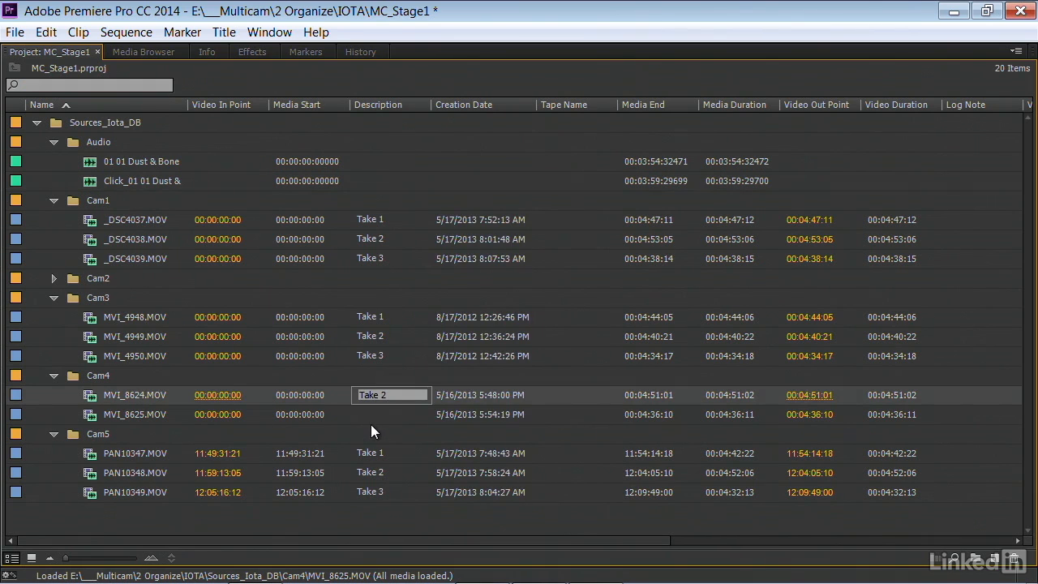
{"action": "left_click", "coordinate": [360, 409]}
{"action": "type", "text": "Take 3"}
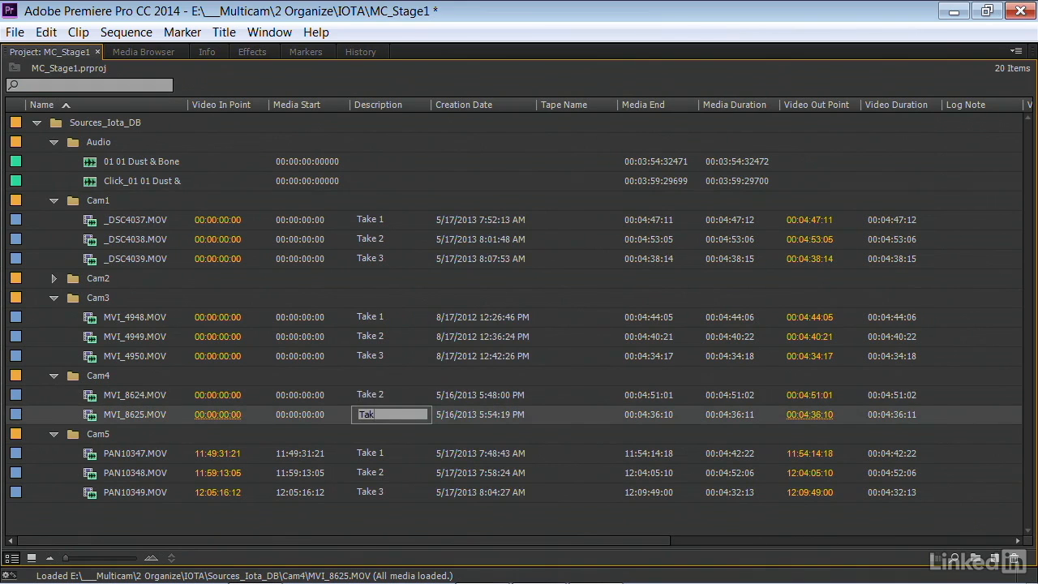
{"action": "left_click", "coordinate": [324, 506]}
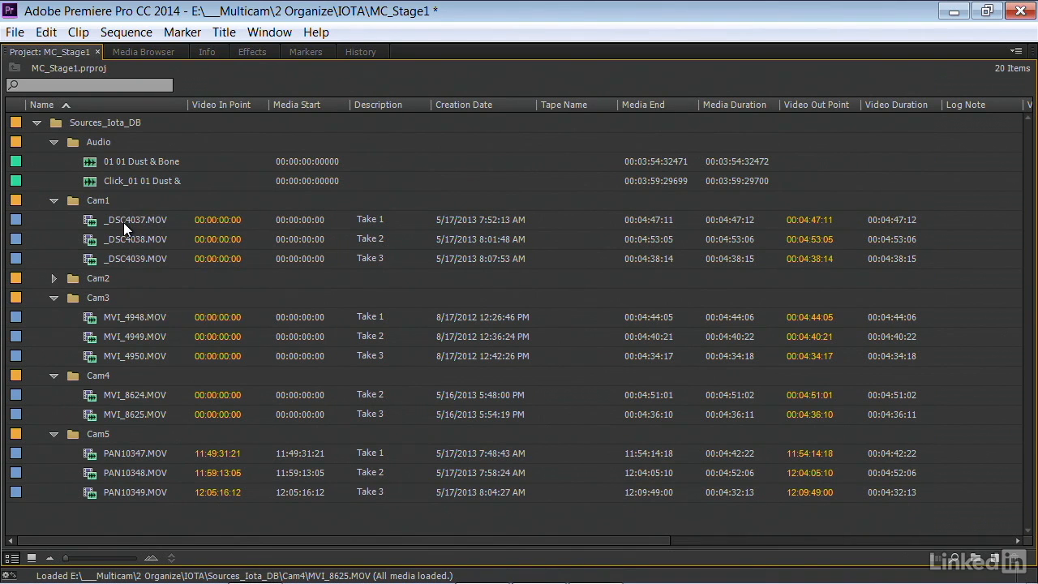
- Rename the Cam1 clip _DSC4037.MOV by adding the prefix C1_1_ before its original name
{"action": "mouse_move", "coordinate": [123, 222]}
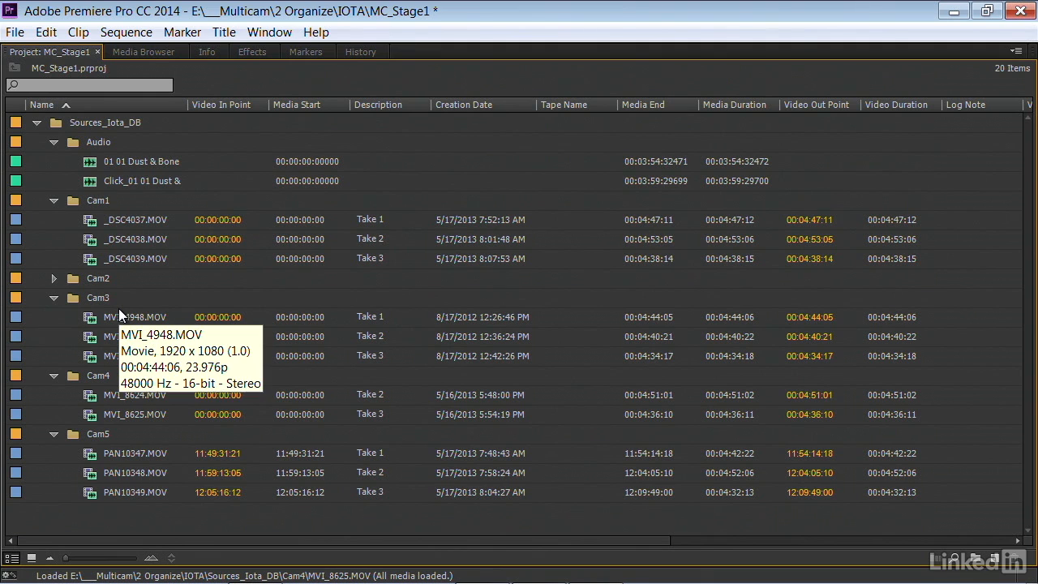
{"action": "left_click", "coordinate": [118, 222]}
{"action": "left_click", "coordinate": [118, 220]}
{"action": "left_click", "coordinate": [117, 219]}
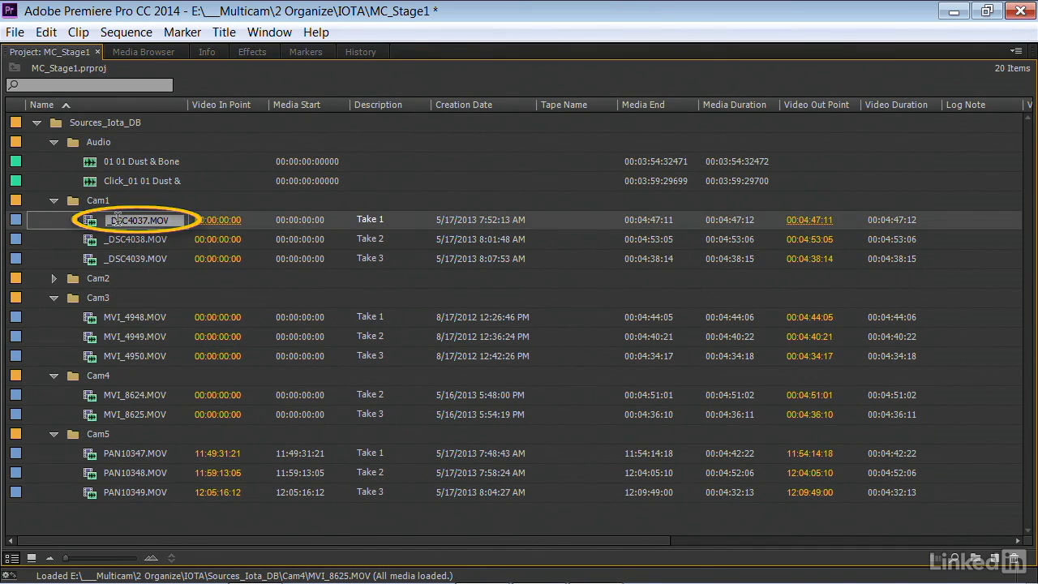
{"action": "type", "text": "Cl"}
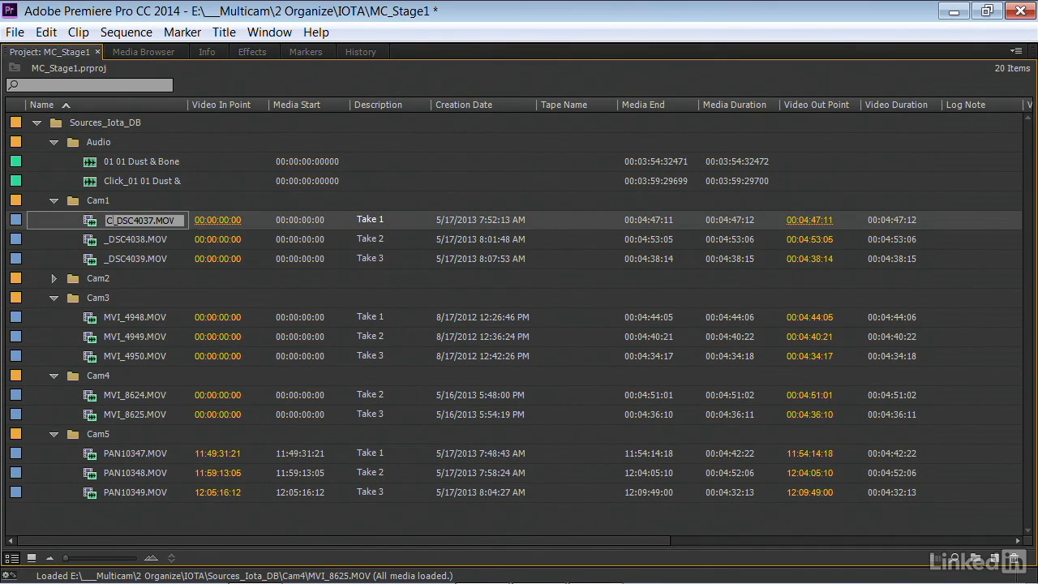
{"action": "type", "text": "_1_"}
{"action": "key", "text": "Tab"}
- Reveal the first Cam1 clip's source file in Windows Explorer to check its name on disk, and undo the clip rename in Premiere Pro
{"action": "left_click", "coordinate": [94, 220]}
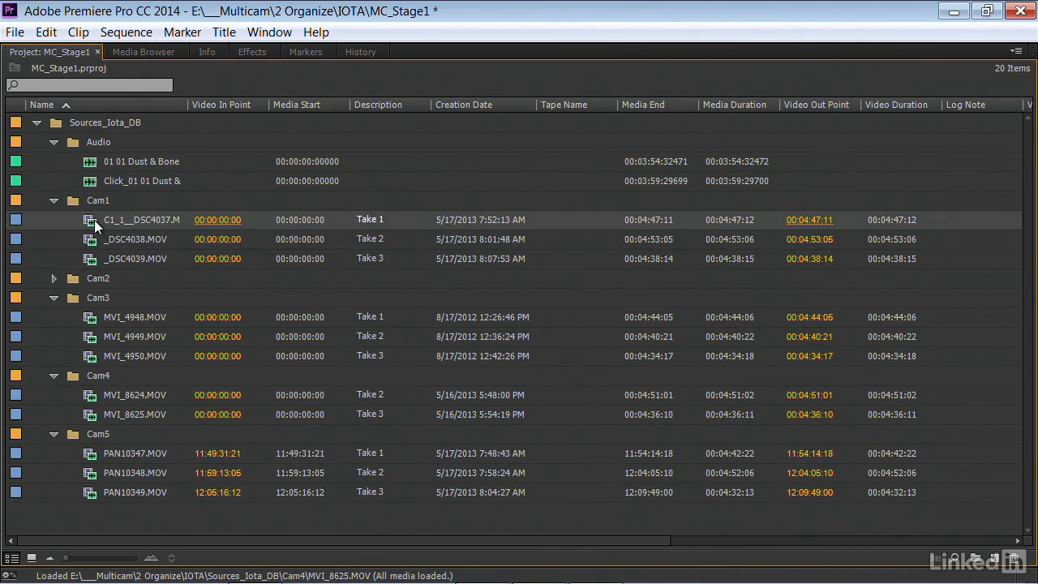
{"action": "right_click", "coordinate": [94, 220]}
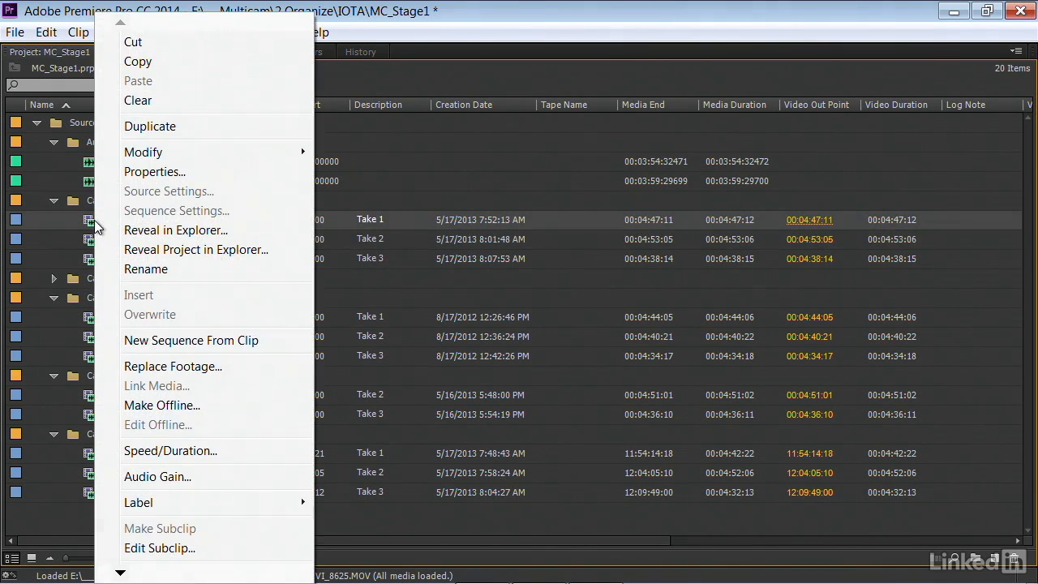
{"action": "left_click", "coordinate": [143, 232]}
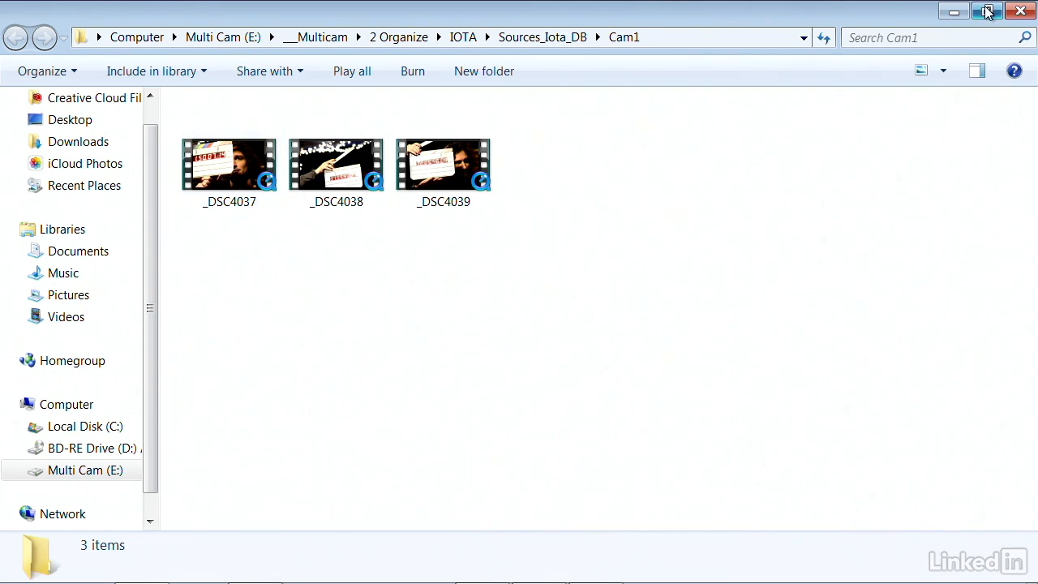
{"action": "left_click", "coordinate": [1019, 13]}
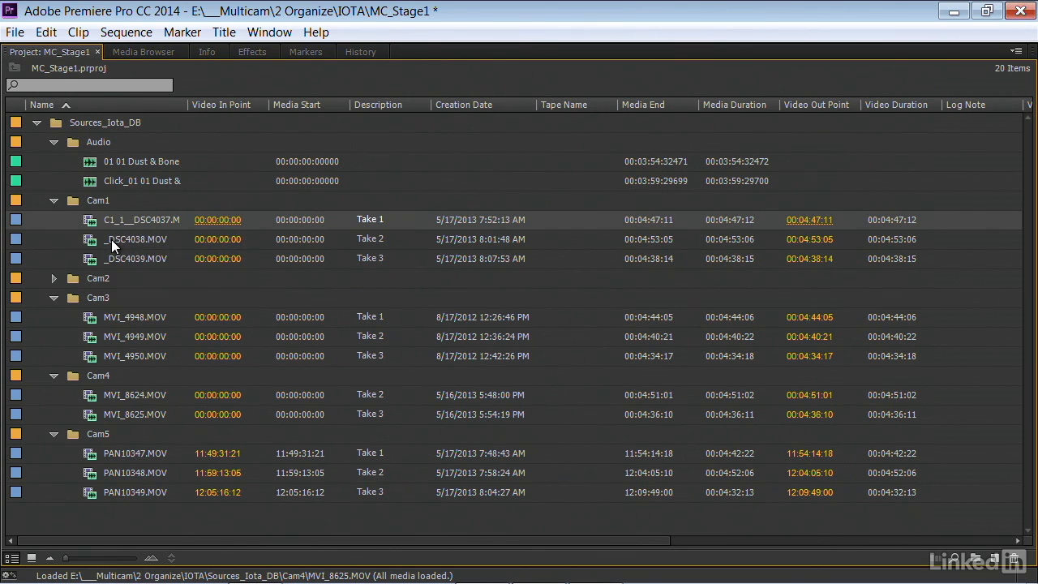
{"action": "key", "text": "ctrl+z"}
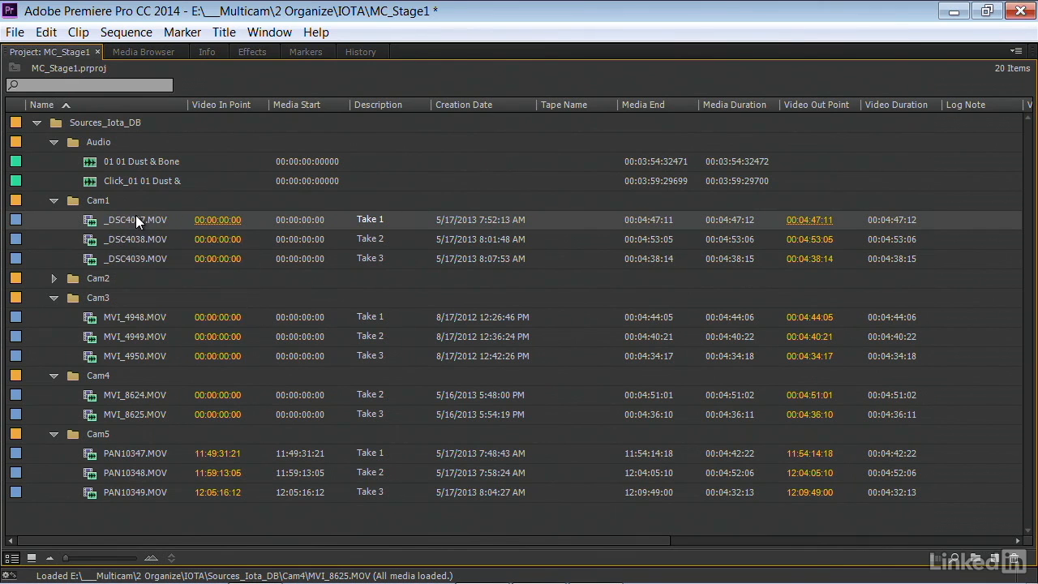